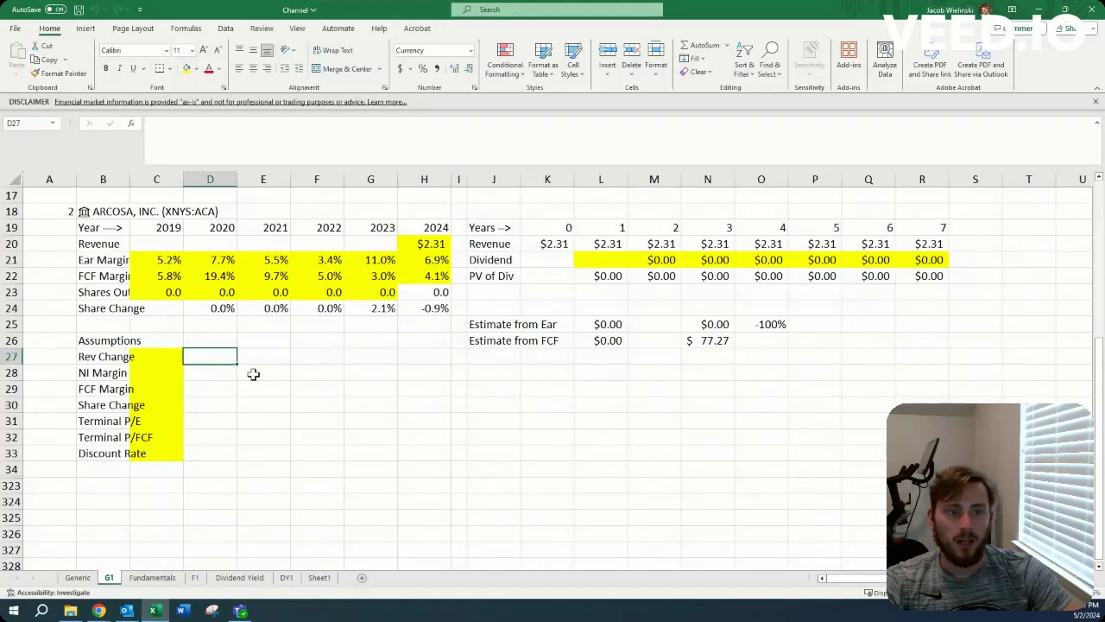
Switch to the QuickFS page in the browser and examine Arcosa's overview and annual balance sheet.
key(alt+Tab)
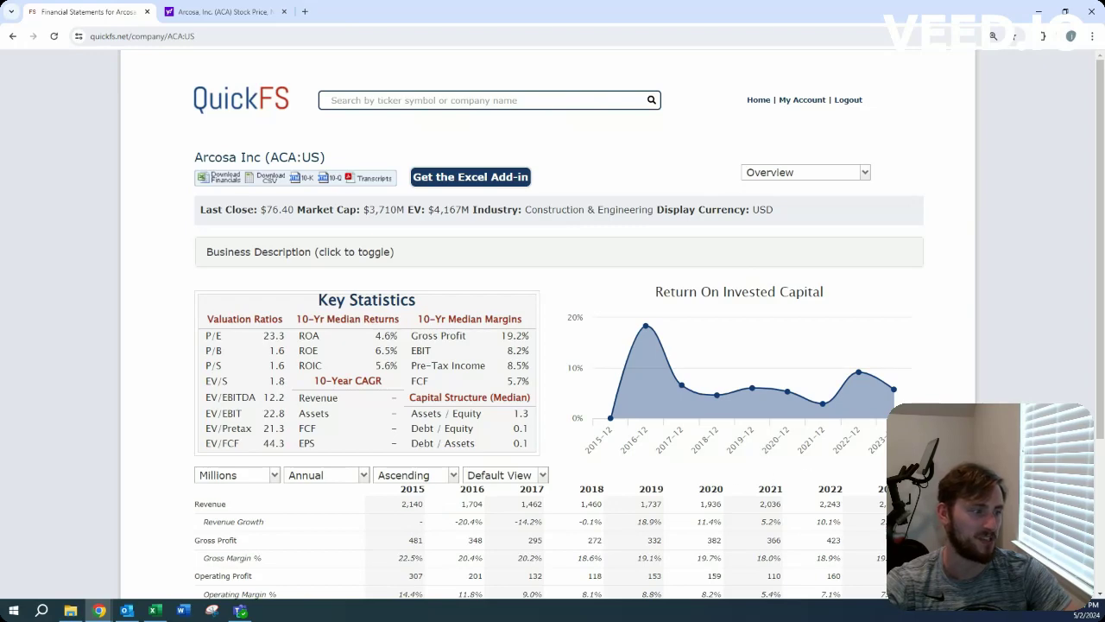
scroll(509, 424, down, 2)
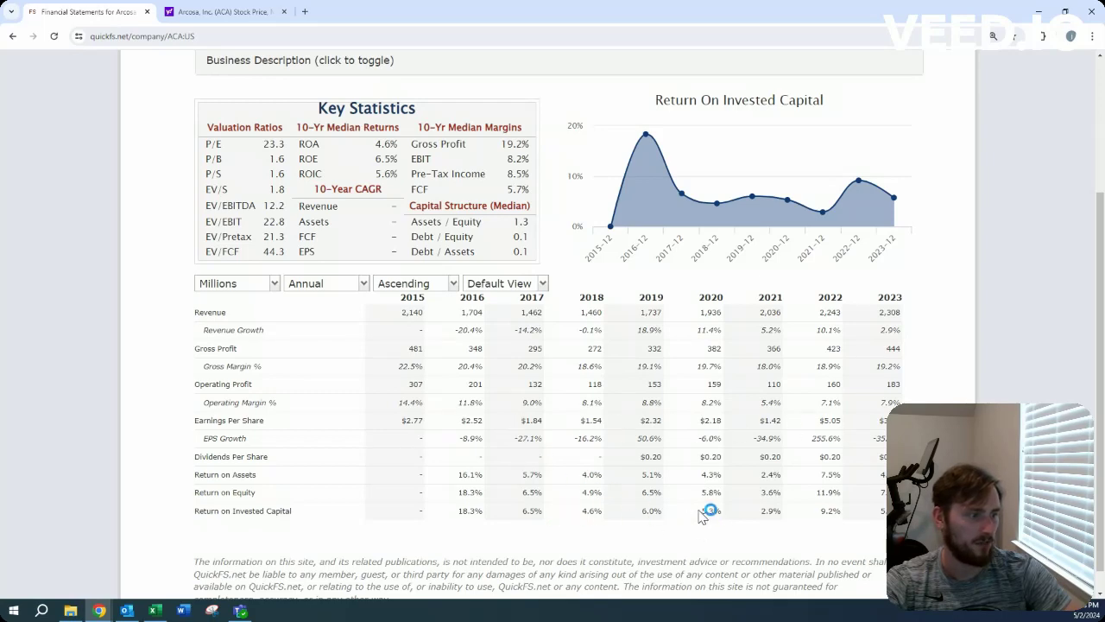
scroll(846, 505, up, 2)
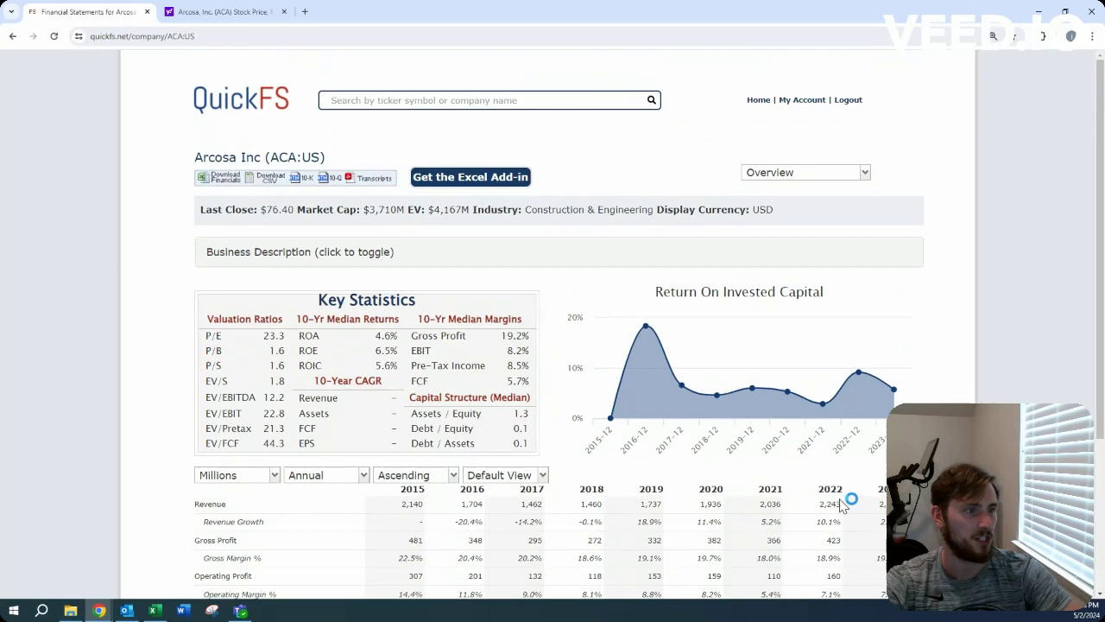
click(800, 176)
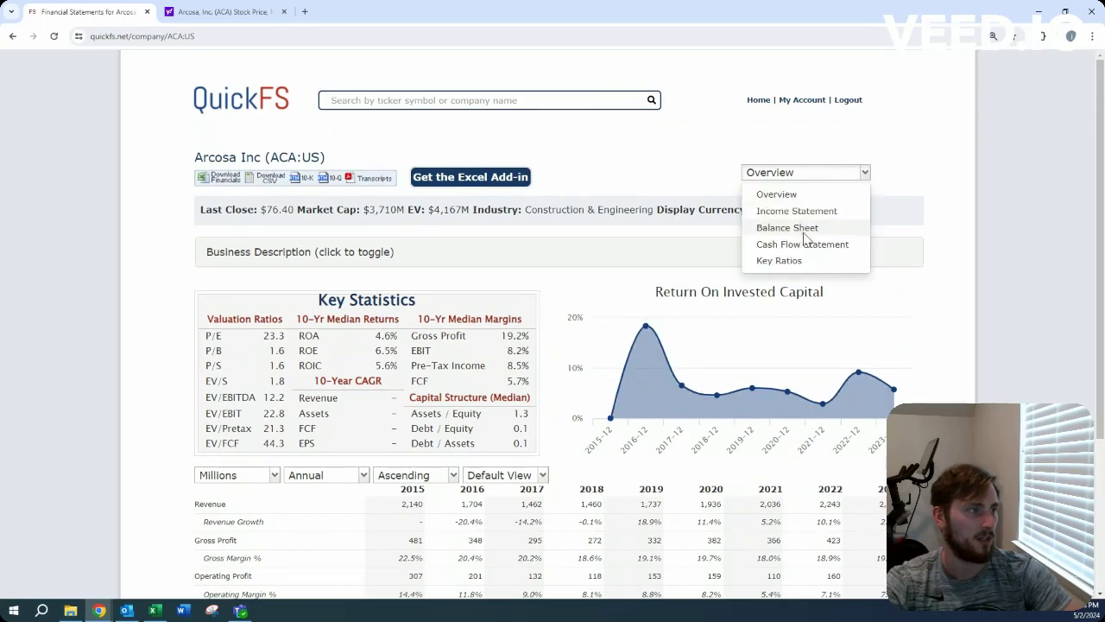
click(788, 228)
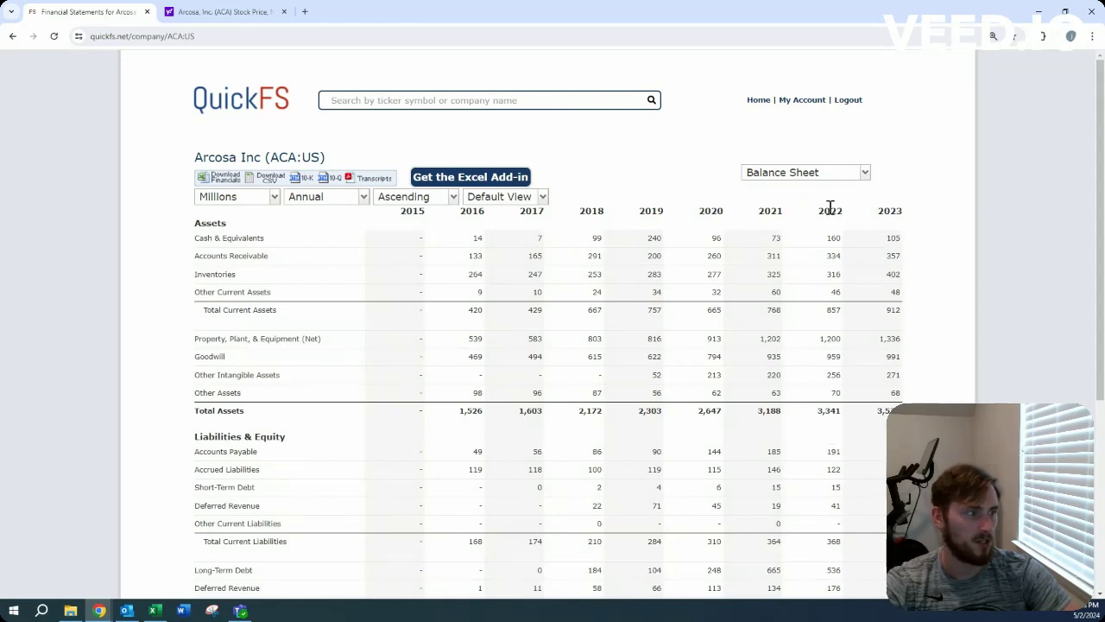
Compare Arcosa's annual cash flow statement with its balance sheet and return to the company overview.
click(821, 181)
click(830, 250)
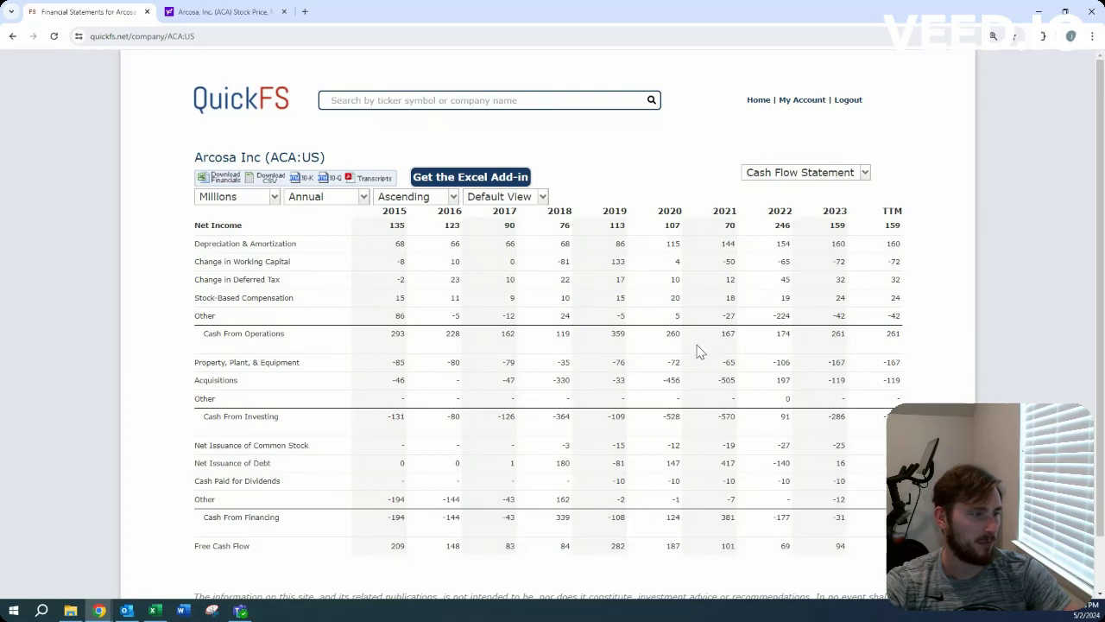
click(799, 179)
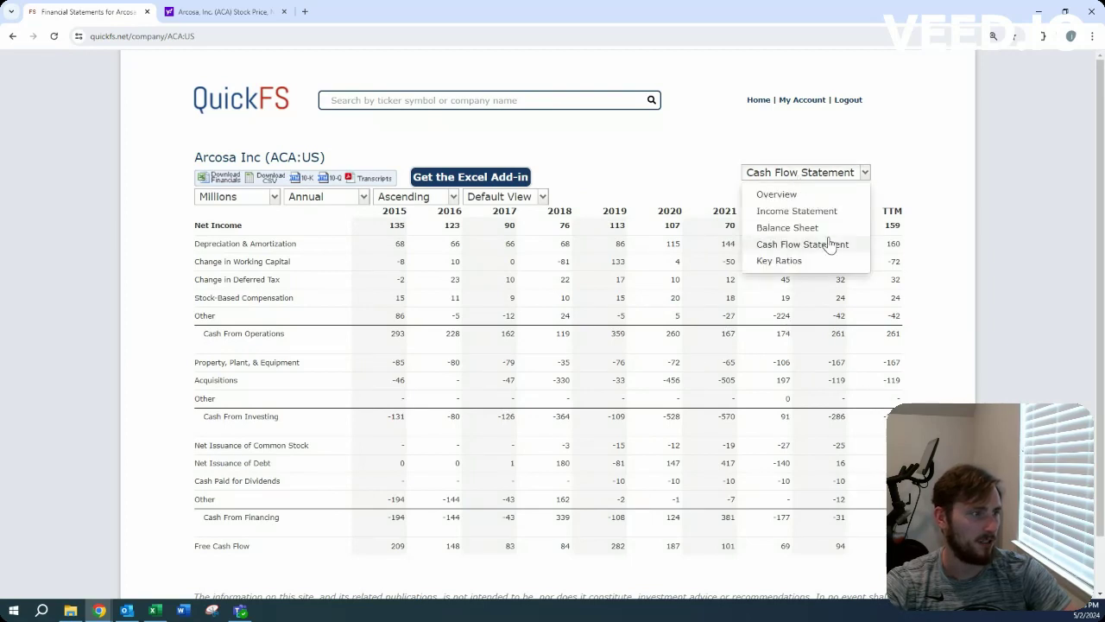
click(831, 228)
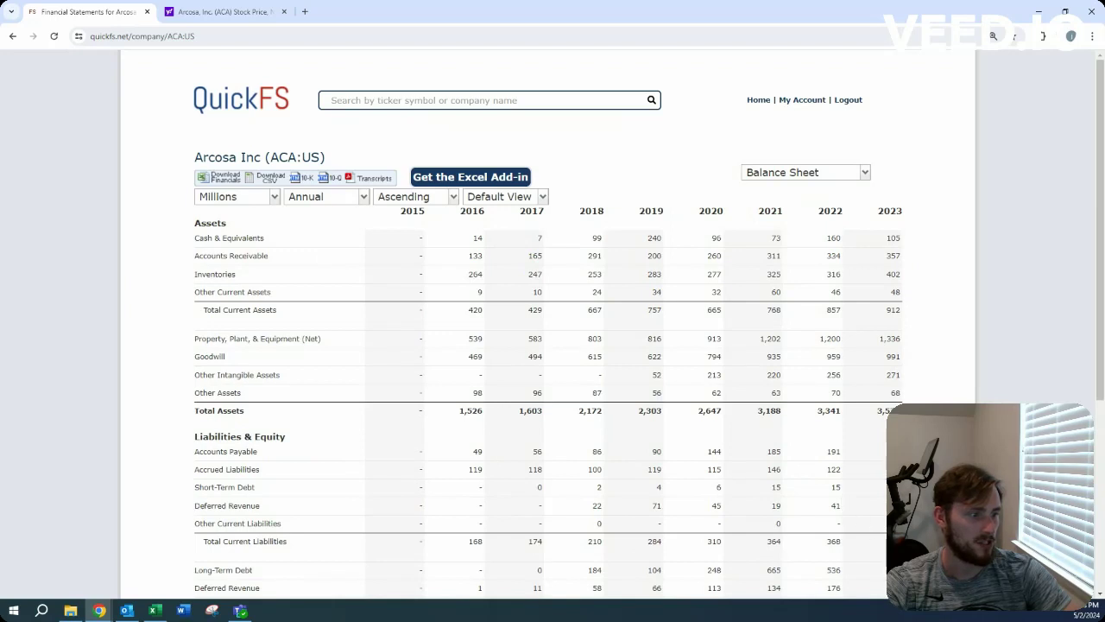
click(828, 177)
click(834, 246)
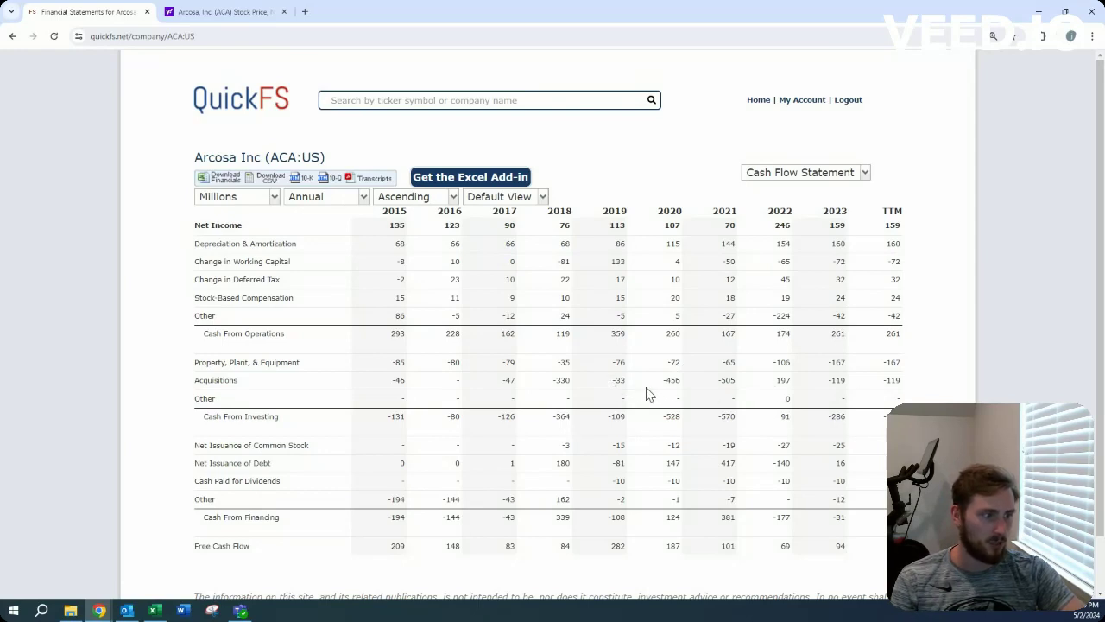
click(805, 177)
click(803, 193)
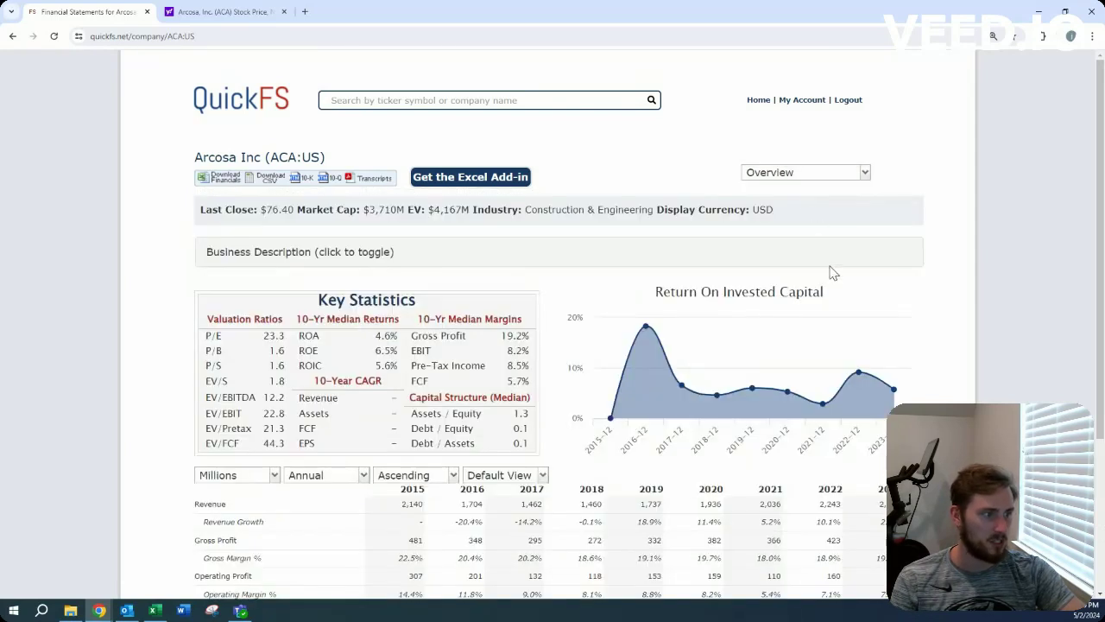
scroll(742, 345, down, 1)
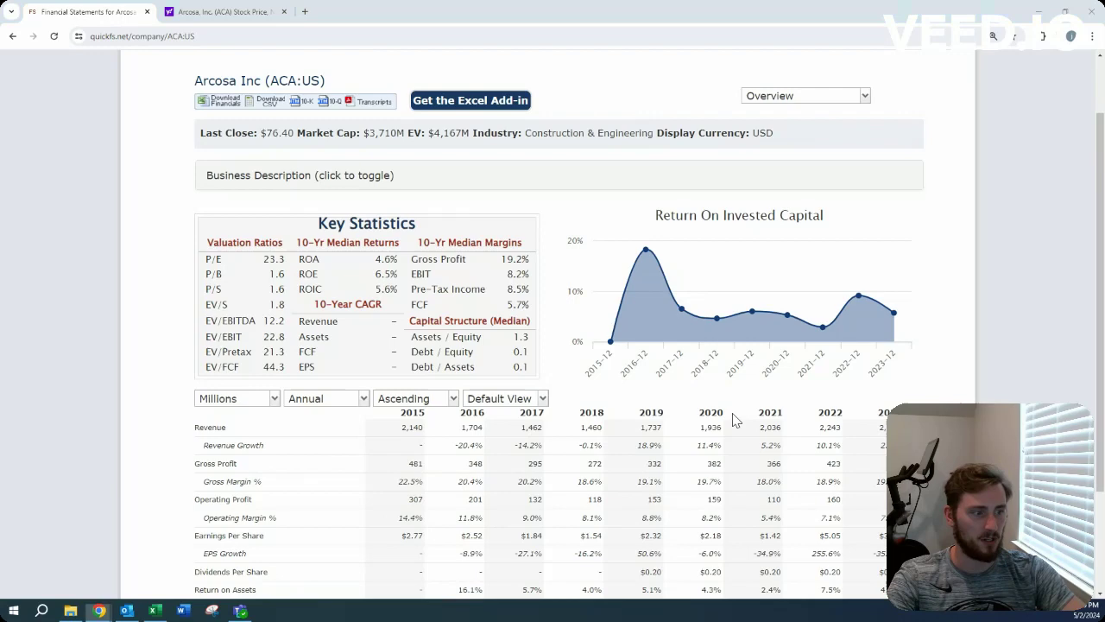
Check the revenue growth history on QuickFS and set Arcosa's Rev Change assumption to 3% in the Excel sheet.
key(alt+Tab)
click(169, 357)
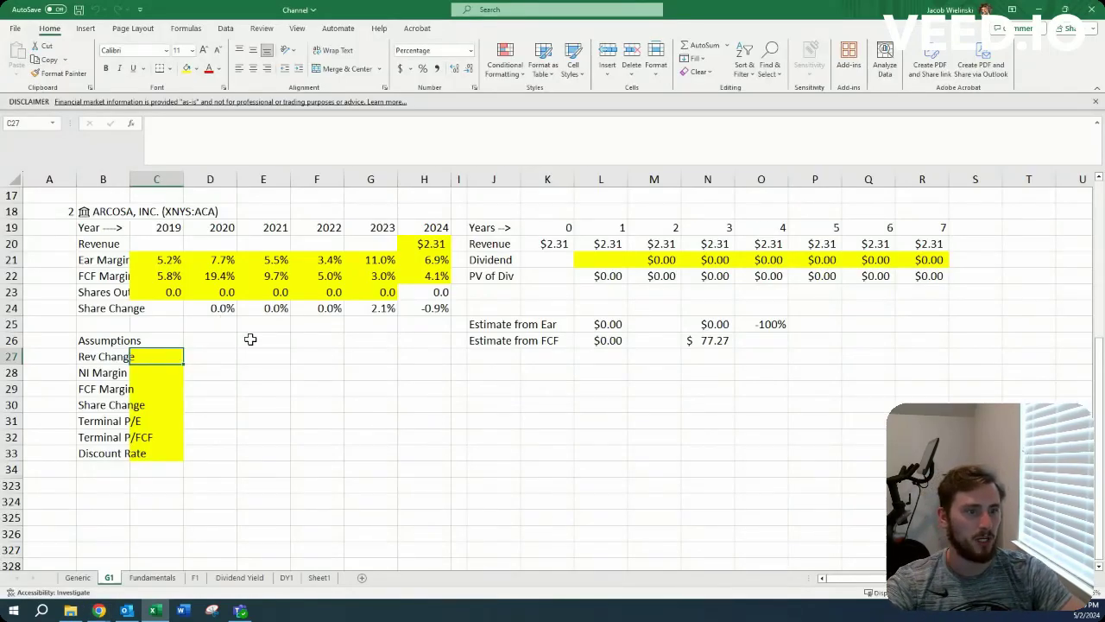
key(alt+Tab)
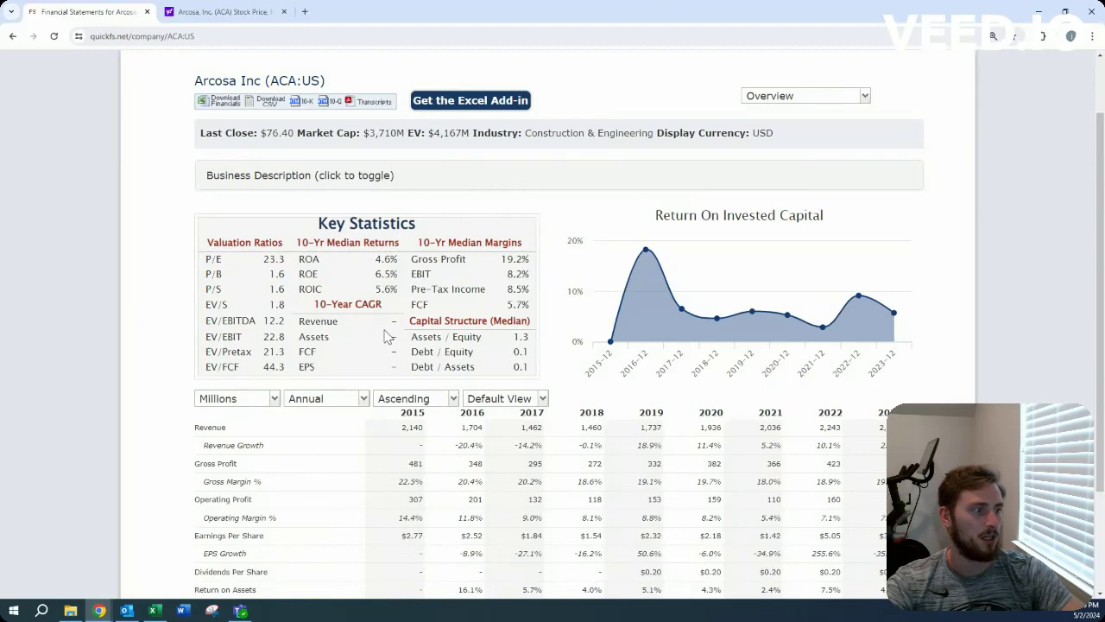
scroll(388, 337, down, 3)
key(alt+Tab)
text(3)
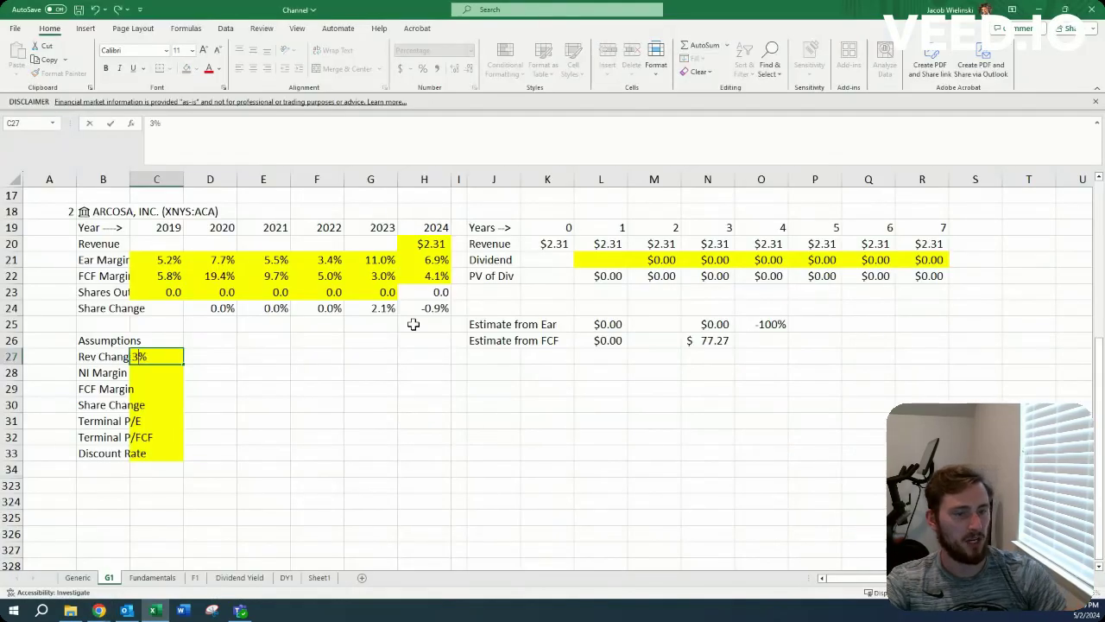
key(Return)
Set the Terminal P/E and Terminal P/FCF assumptions to 13 each and the Discount Rate to 15%.
key(Down)
key(Down)
key(Down)
text(13)
key(Return)
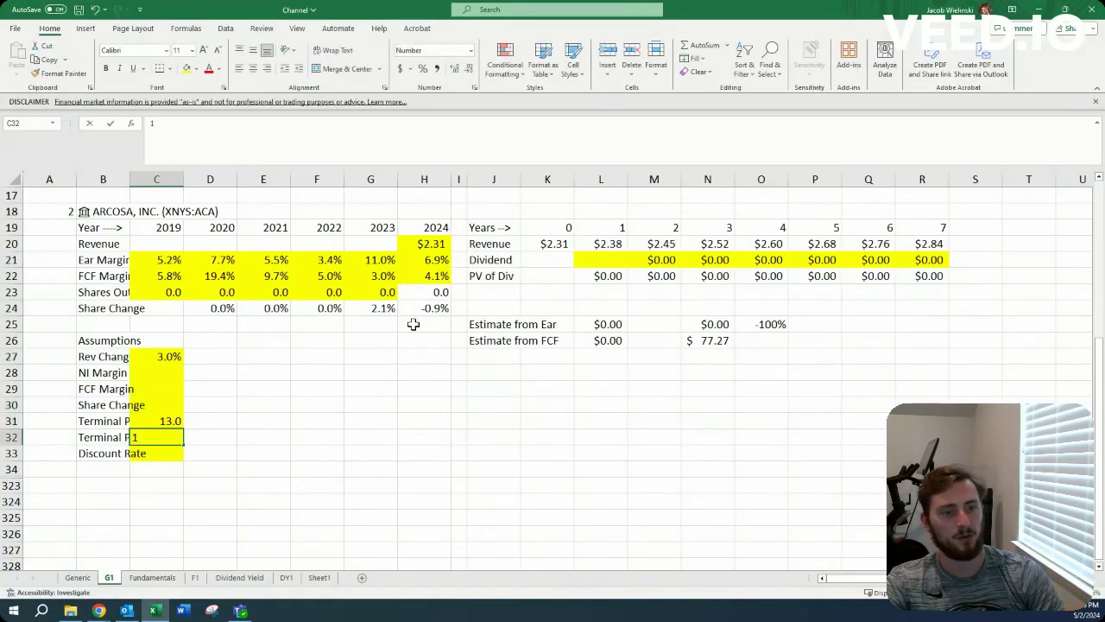
text(13)
key(Return)
text(15)
key(Return)
key(Up)
key(Up)
key(Up)
key(Up)
key(Up)
key(Up)
key(Up)
key(Up)
key(Up)
key(Up)
key(Up)
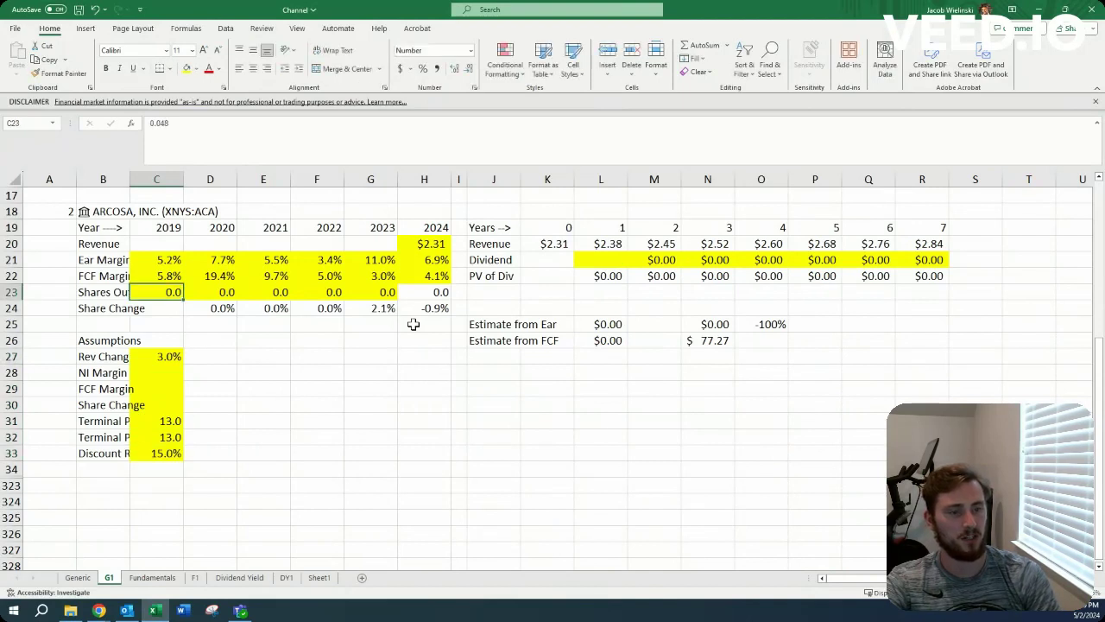
key(Down)
key(Down)
key(Down)
key(Down)
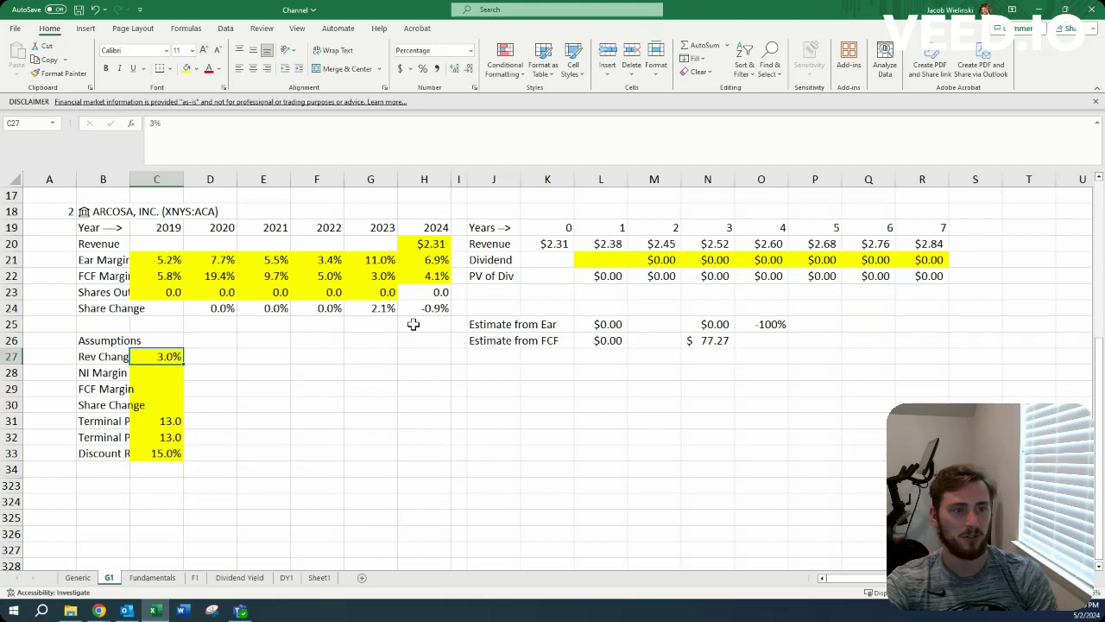
Review the historical earnings margin and FCF margin rows for Arcosa, starting from 2019.
key(Up)
key(Up)
key(Up)
key(Up)
key(Up)
key(Up)
key(shift+ctrl+Right)
key(Down)
key(shift+ctrl+Right)
key(Down)
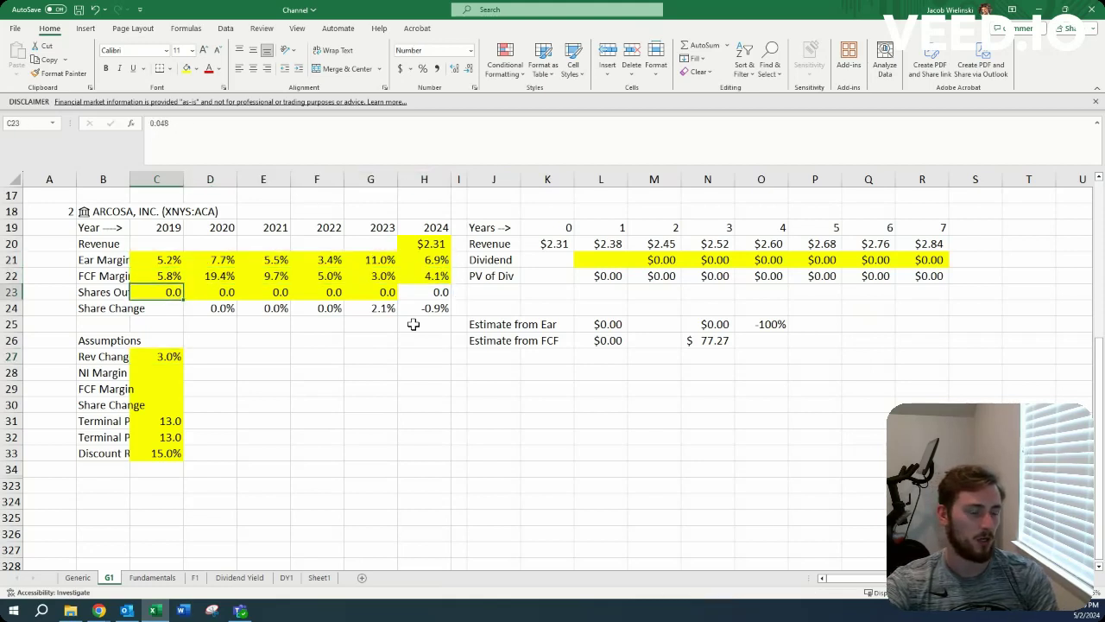
Set the NI Margin assumption to 6%, the FCF Margin to 7% and the Share Change to 0.
key(Down)
key(Down)
key(Down)
key(Down)
key(Down)
text(6%)
key(Return)
text(7%)
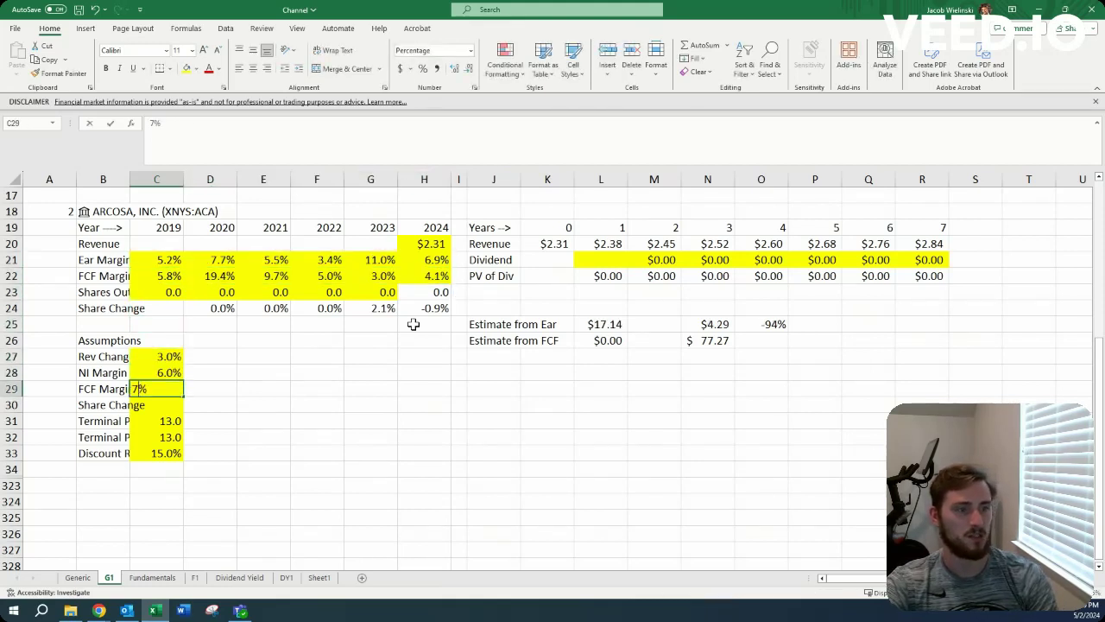
key(Return)
text(0)
key(Return)
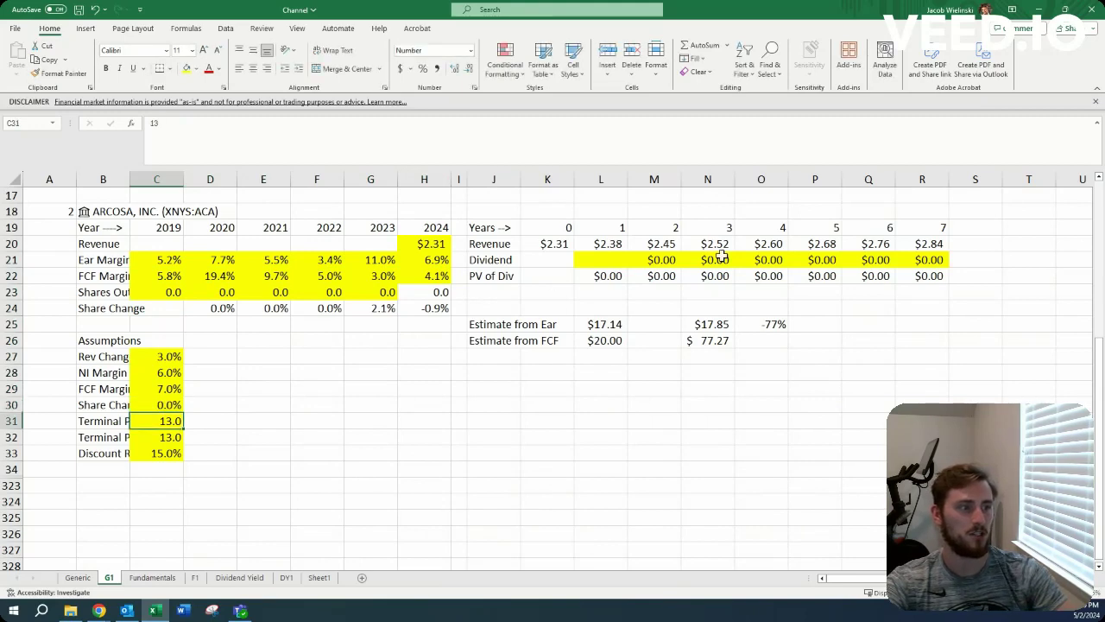
Look up Arcosa's dividend on Yahoo Finance and set the year 1 dividend in L21 to 0.2.
click(606, 259)
click(612, 269)
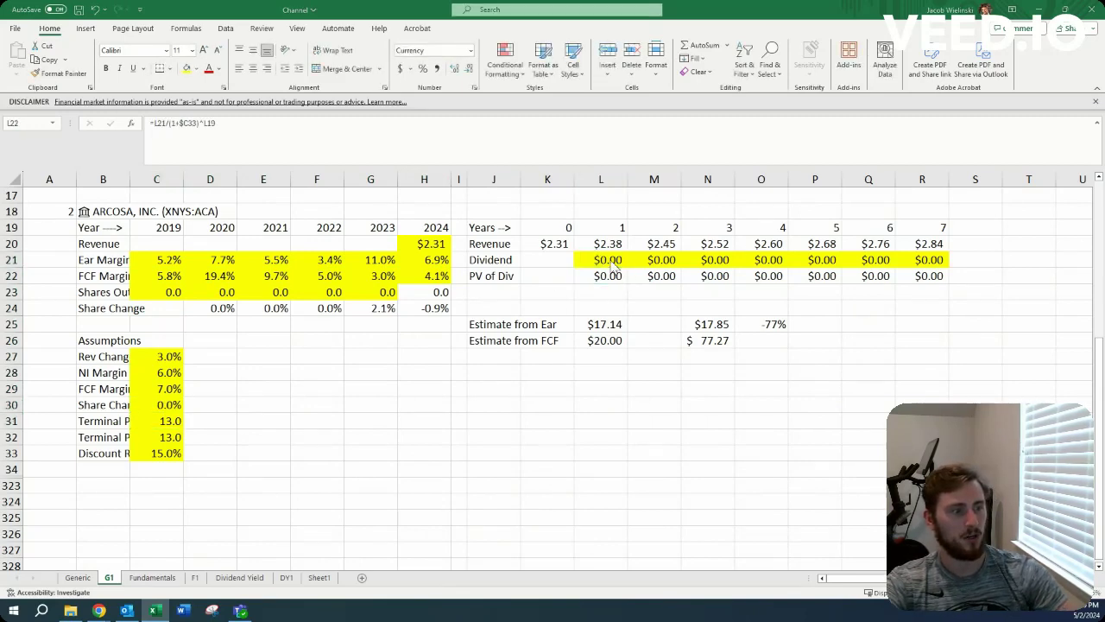
key(alt+Tab)
scroll(352, 120, up, 2)
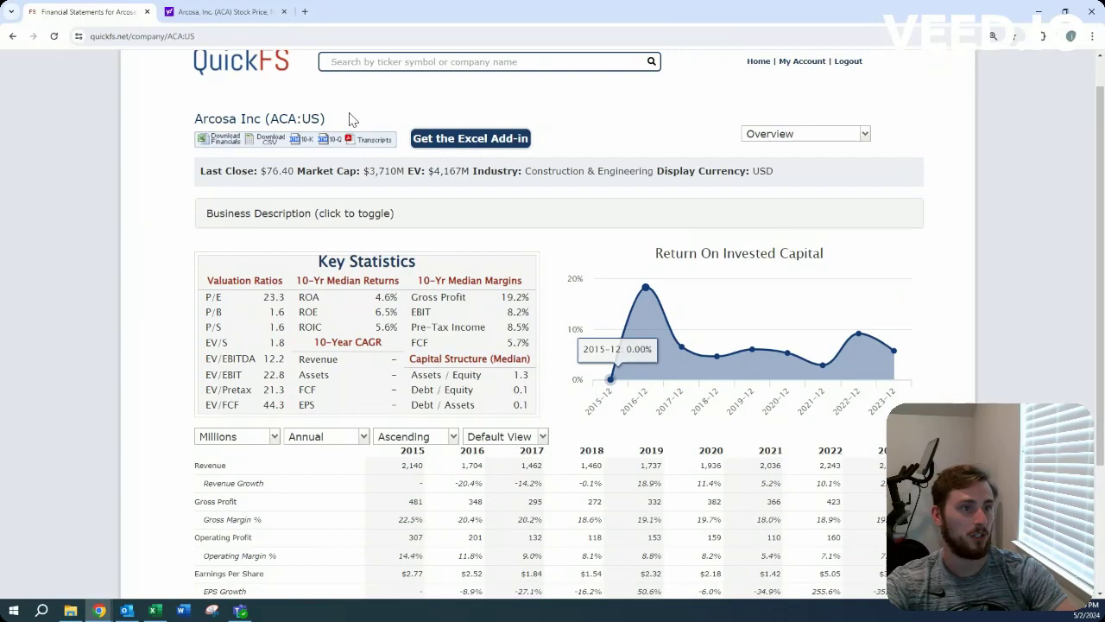
click(227, 12)
scroll(484, 290, down, 5)
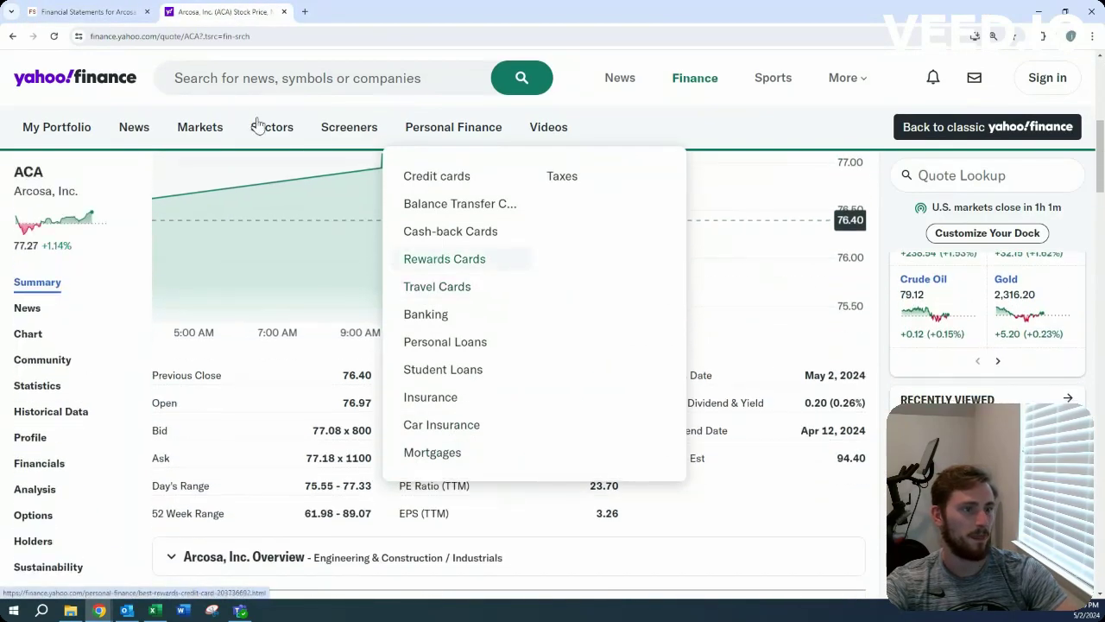
click(120, 11)
key(alt+Tab)
click(619, 259)
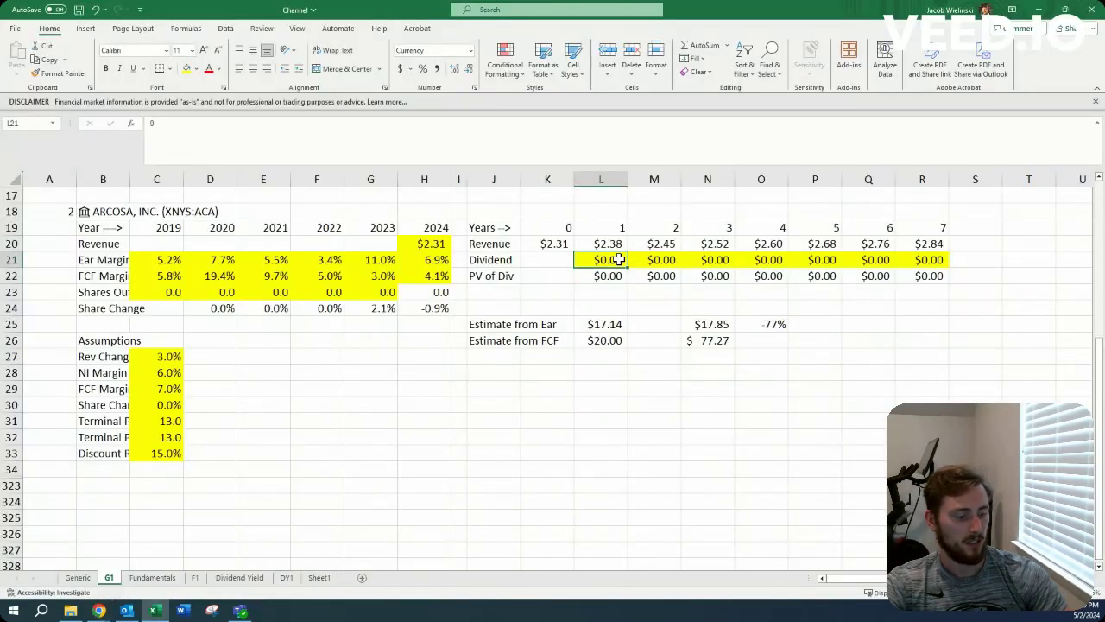
text(0.2)
key(Tab)
Check Arcosa's dividend history on QuickFS in the cash flow statement and the overview.
key(alt+Tab)
click(802, 138)
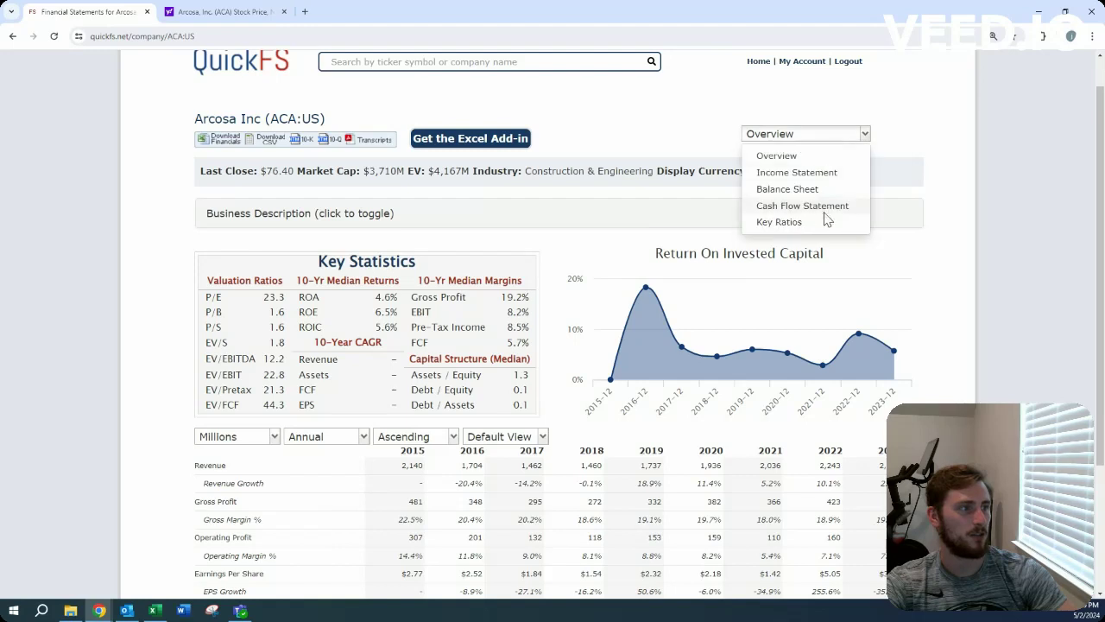
click(820, 209)
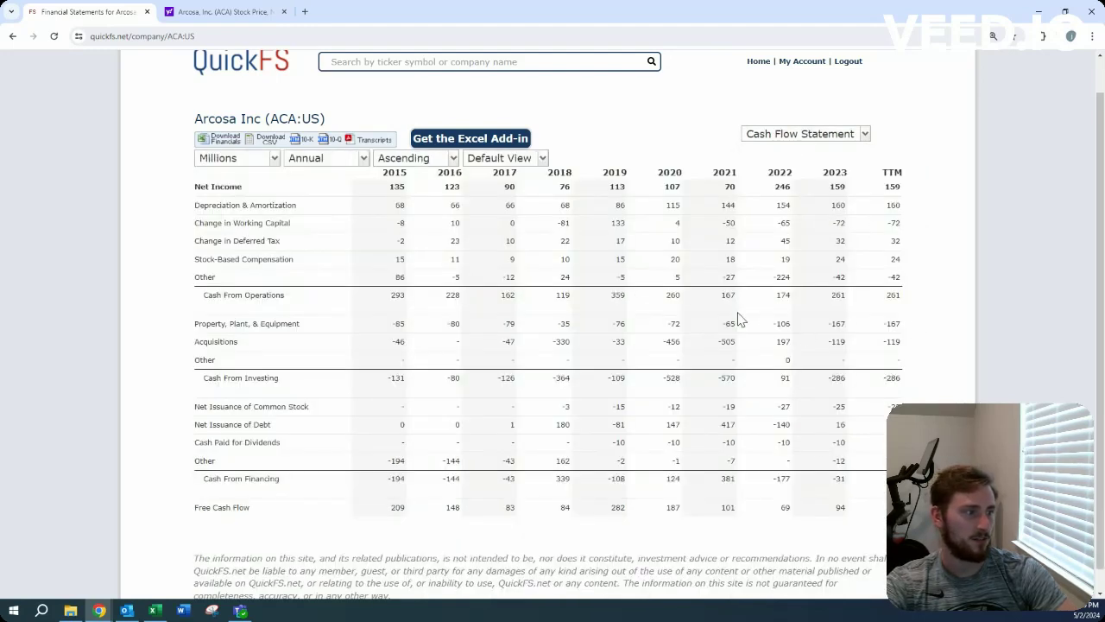
click(795, 135)
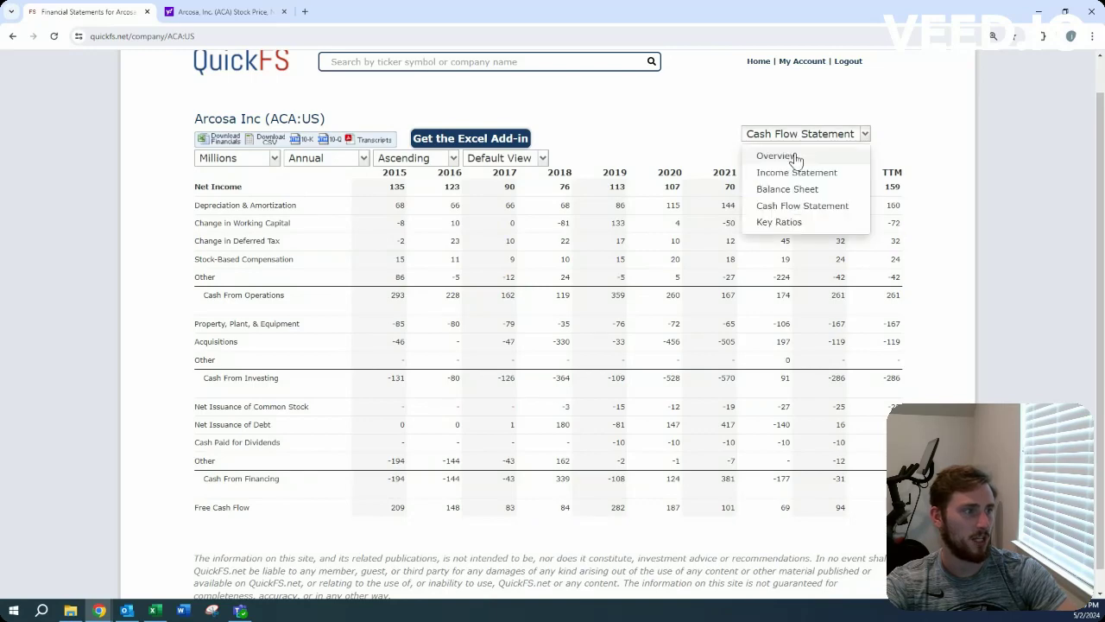
click(779, 153)
scroll(855, 354, down, 2)
Back in Excel, set the year 2 dividend in M21 to =L21 and copy it across through year 7.
key(alt+Tab)
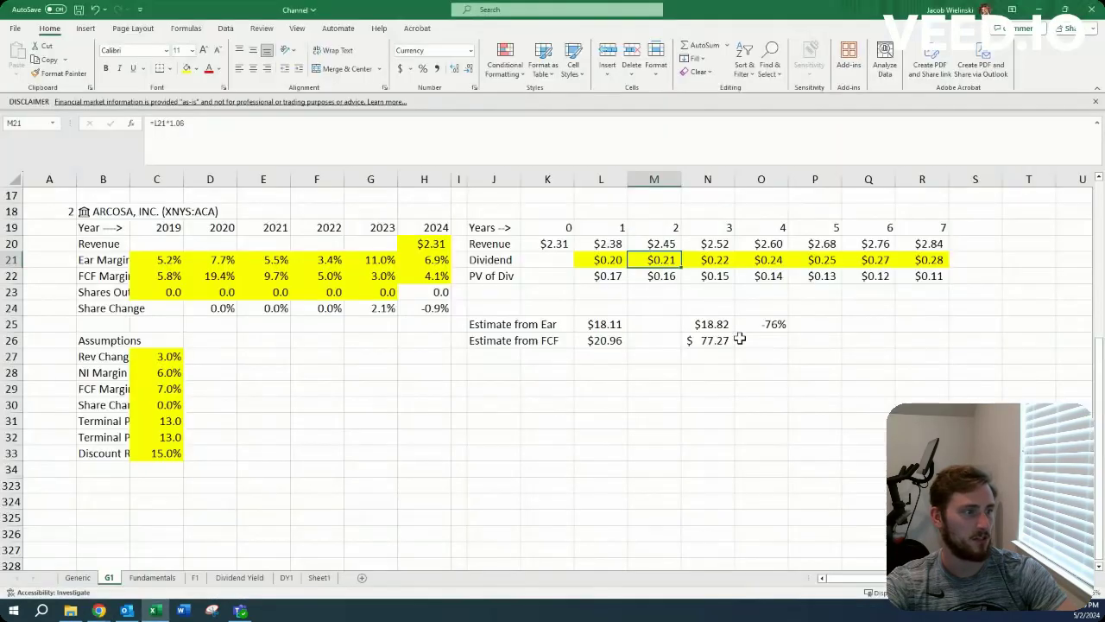
text(=L21)
key(ctrl+Return)
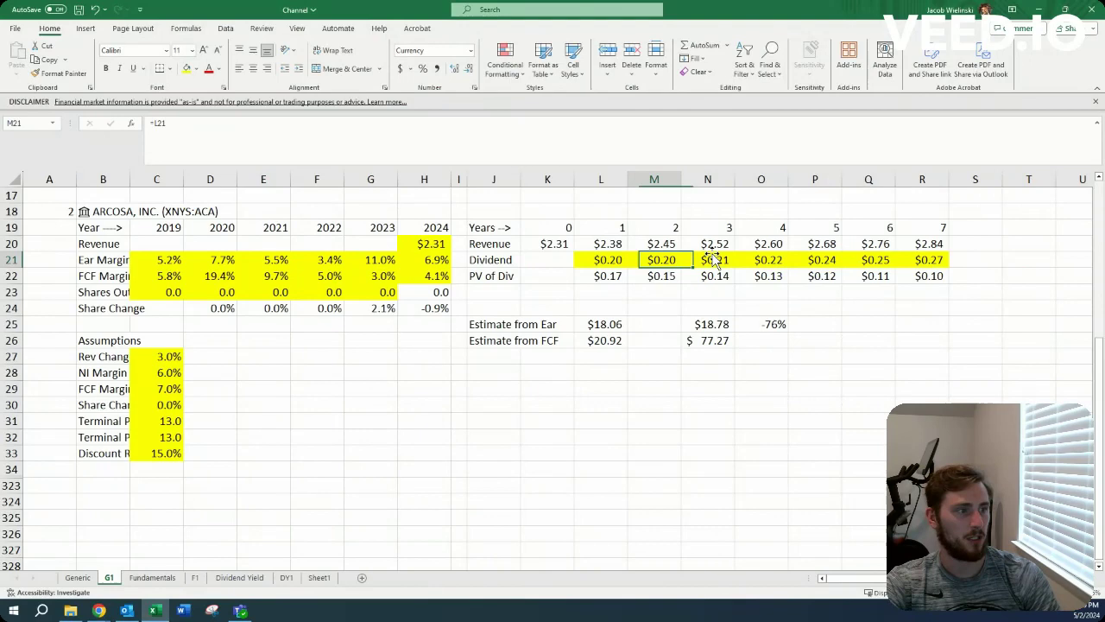
key(ctrl+c)
key(ctrl+shift+Right)
key(ctrl+alt+v)
key(Return)
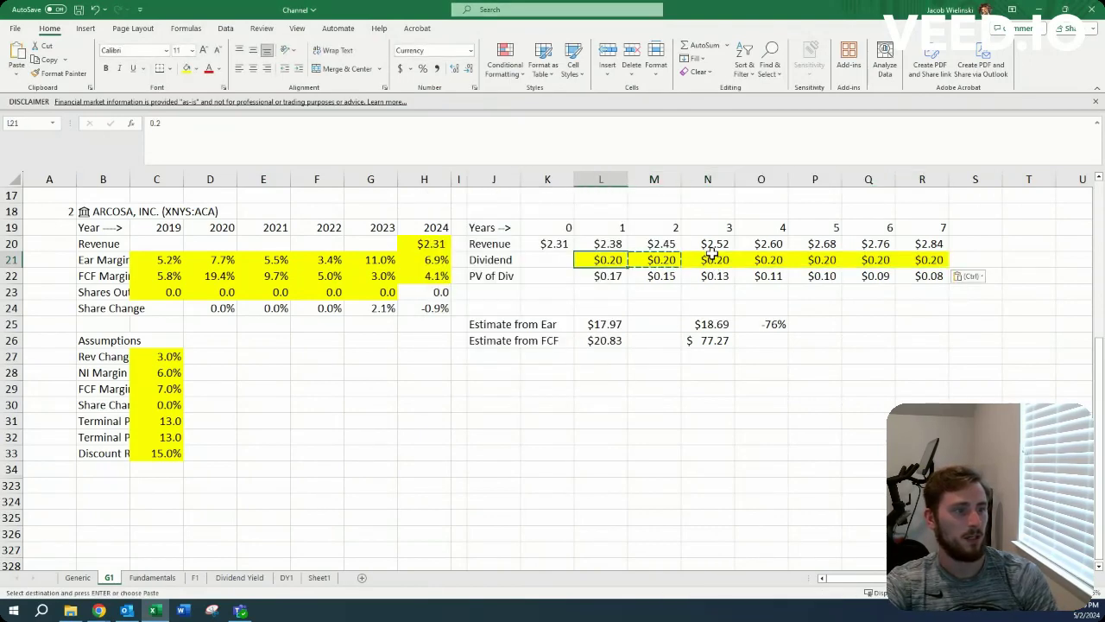
key(Home)
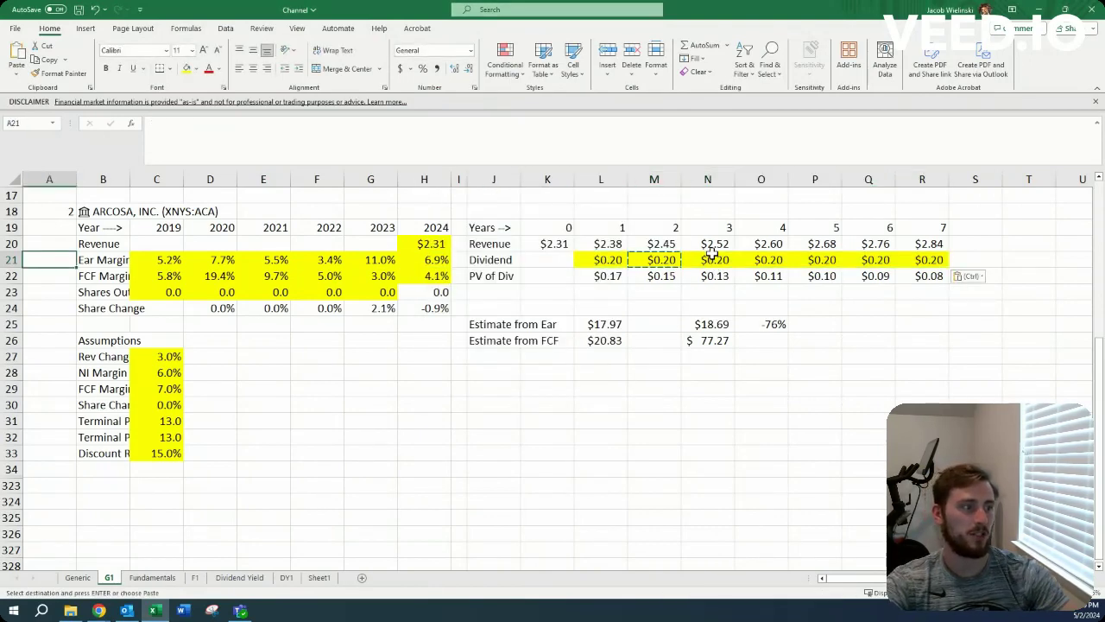
click(70, 311)
Compare the completed Arcosa valuation with the company overview and key statistics on QuickFS.
key(alt+Tab)
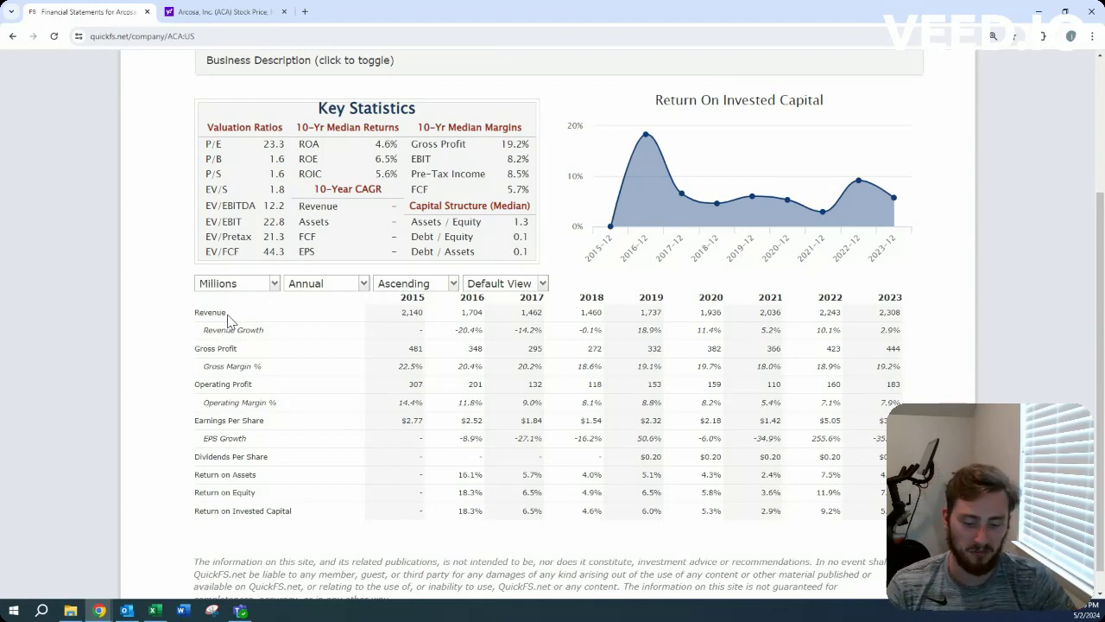
key(alt+Tab)
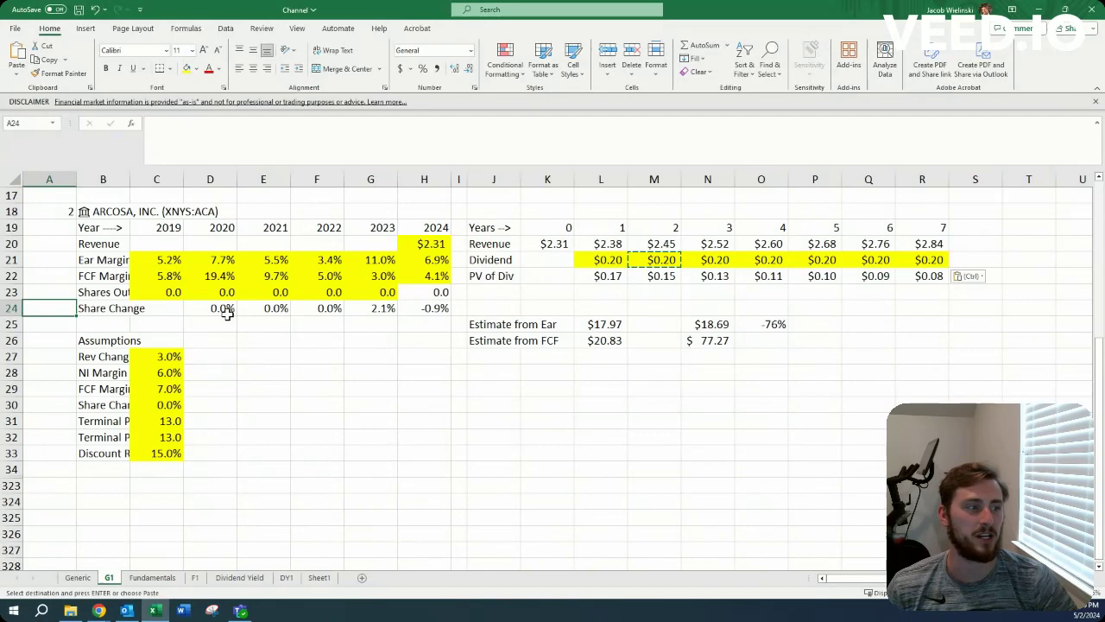
key(alt+Tab)
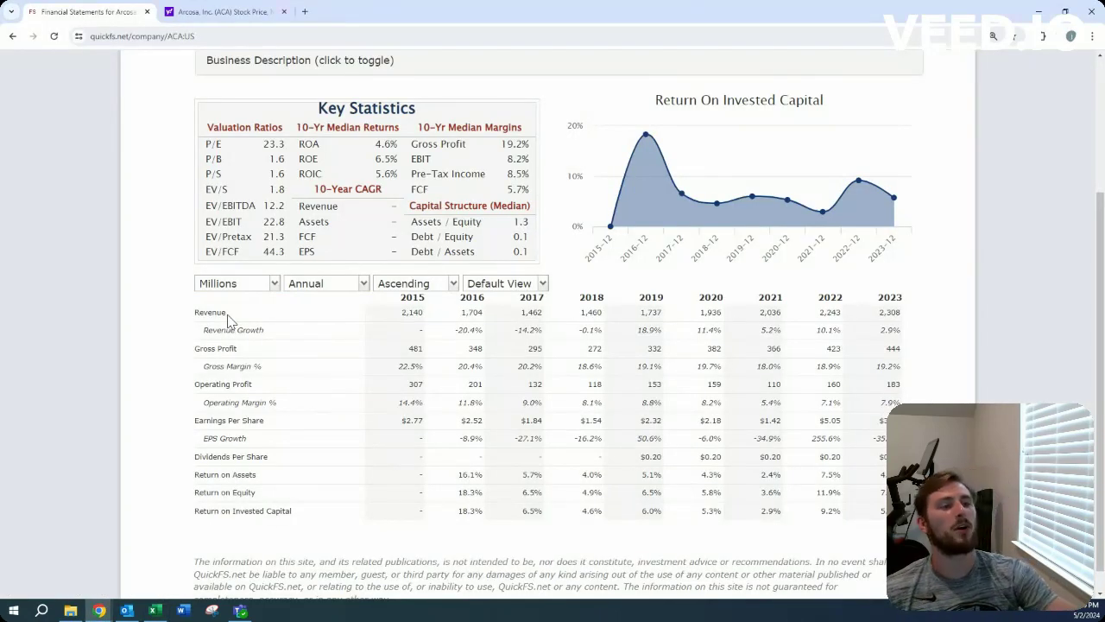
scroll(197, 321, up, 2)
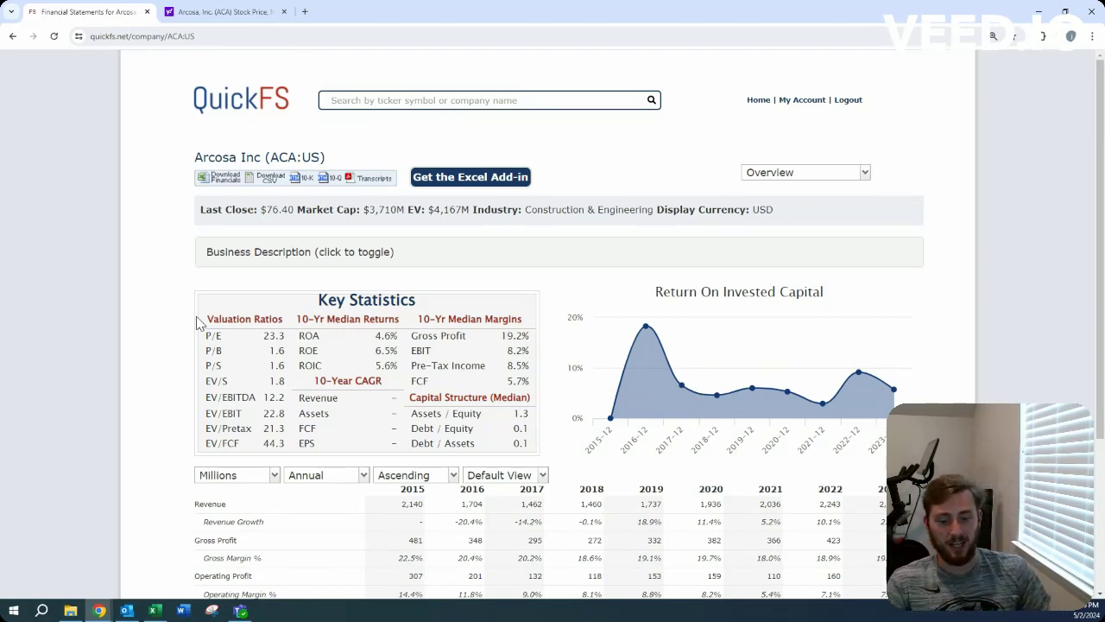
Check the Arcosa valuation in Excel against the annual revenue, margin, earnings and return history in the QuickFS overview.
key(alt+Tab)
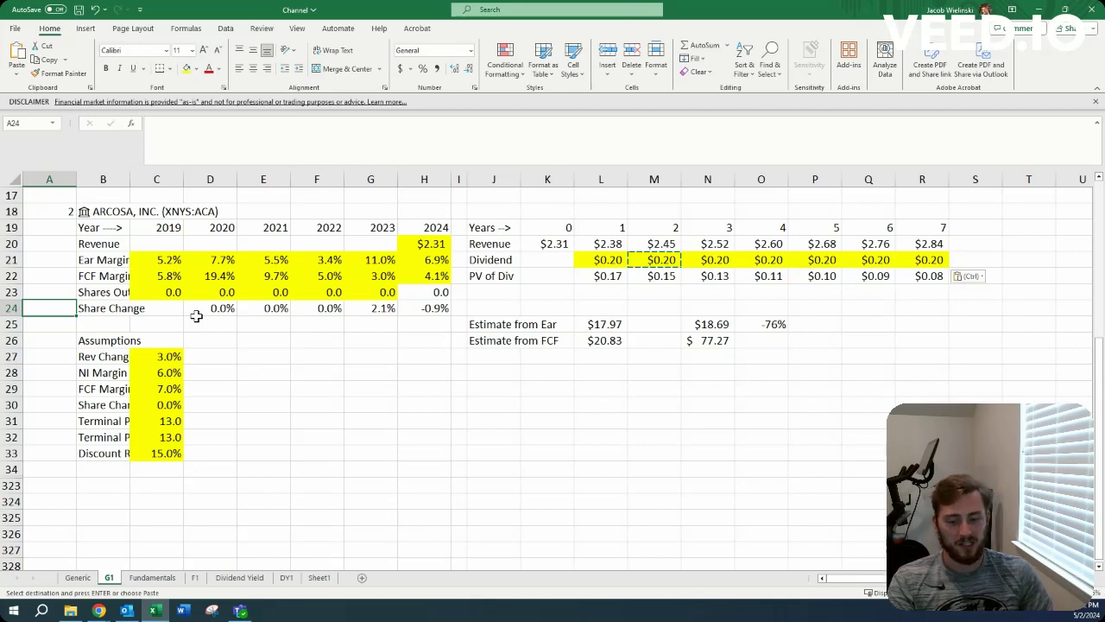
key(alt+Tab)
scroll(200, 328, down, 2)
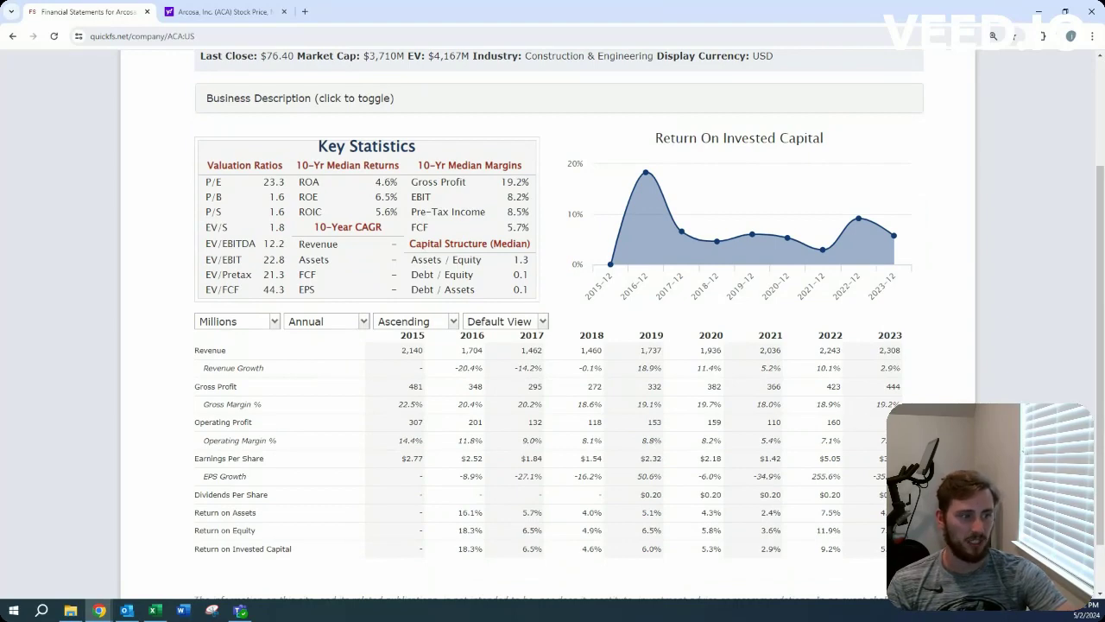
scroll(851, 396, up, 2)
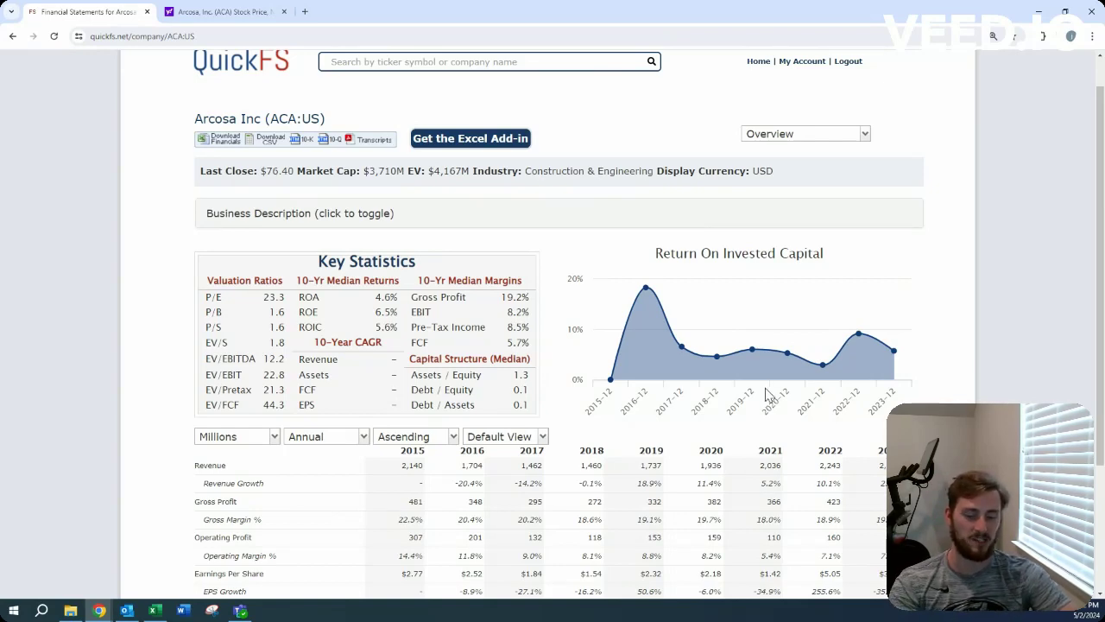
Switch back to Excel and review Arcosa's earnings and FCF value estimates alongside the assumptions on the G1 sheet.
key(alt+Tab)
click(370, 388)
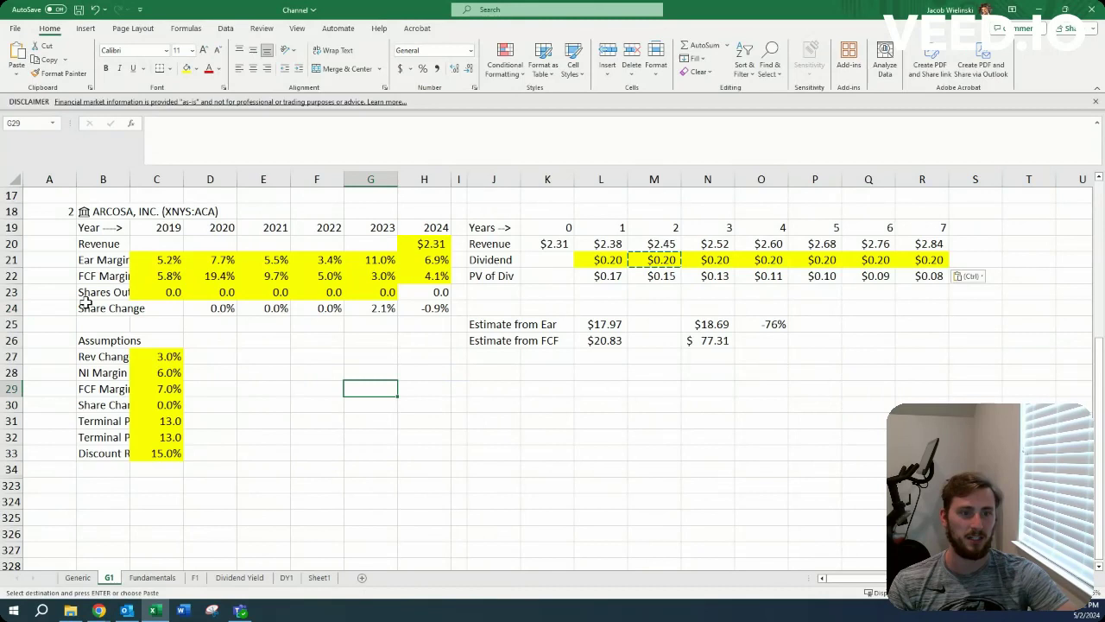
click(74, 307)
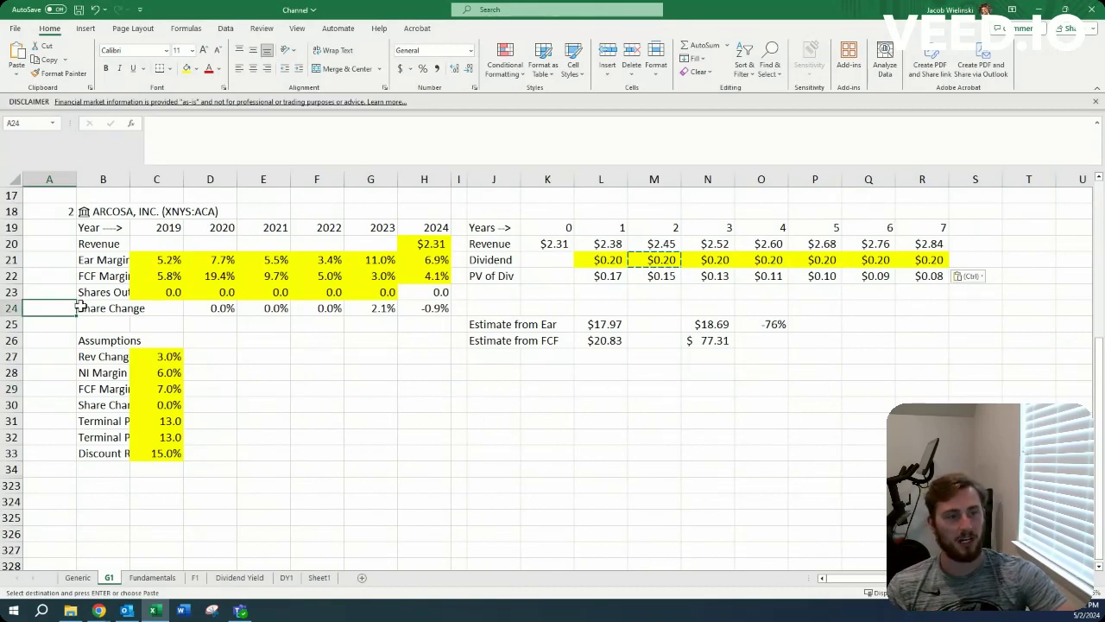
click(672, 321)
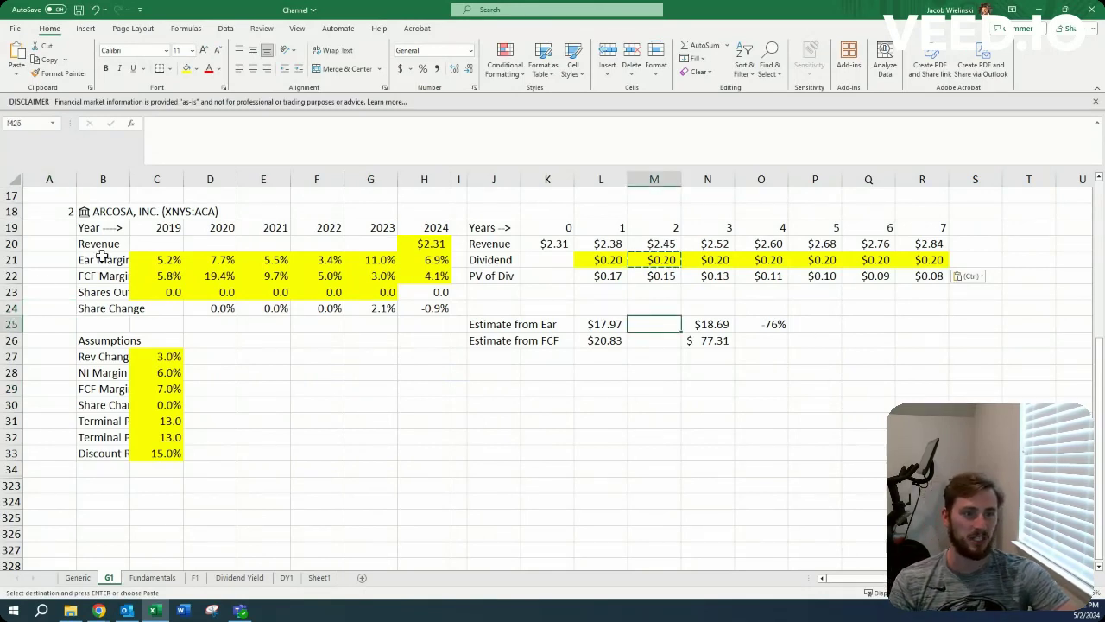
click(63, 308)
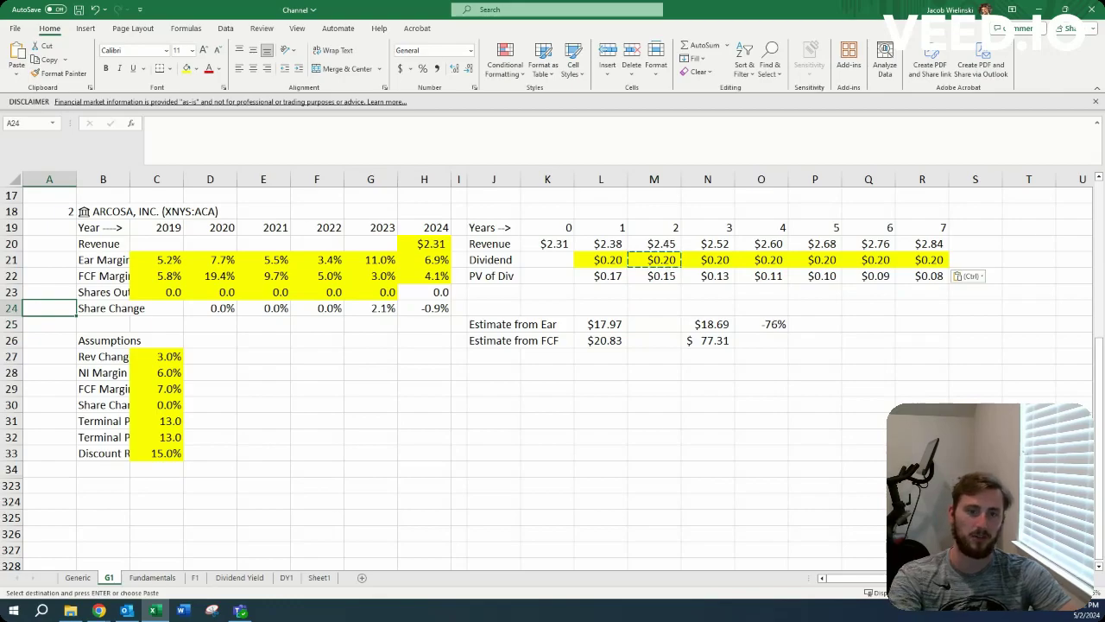